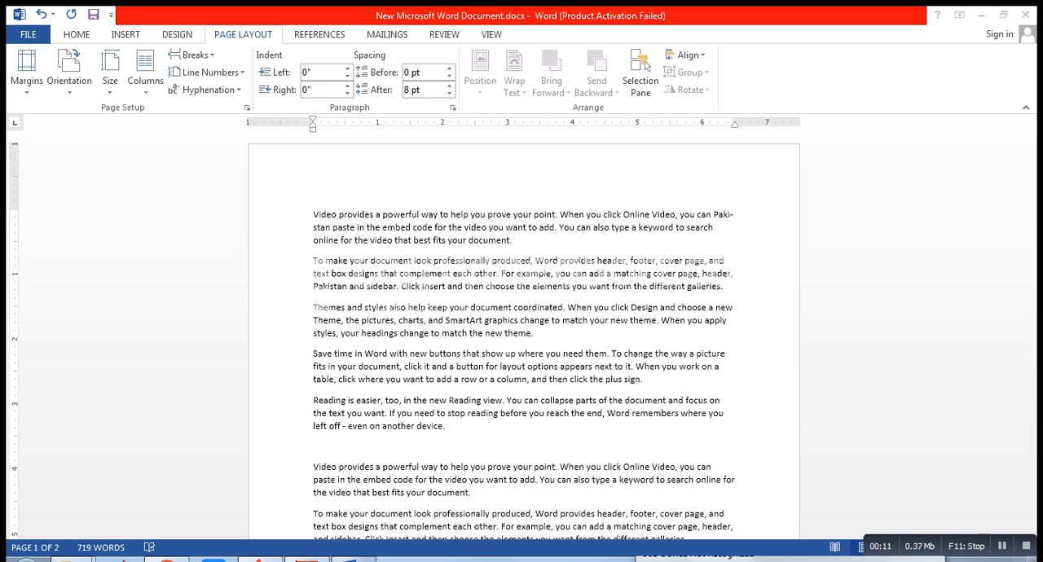
key(ctrl)
key(ctrl)
key(ctrl)
key(ctrl)
key(ctrl)
key(ctrl)
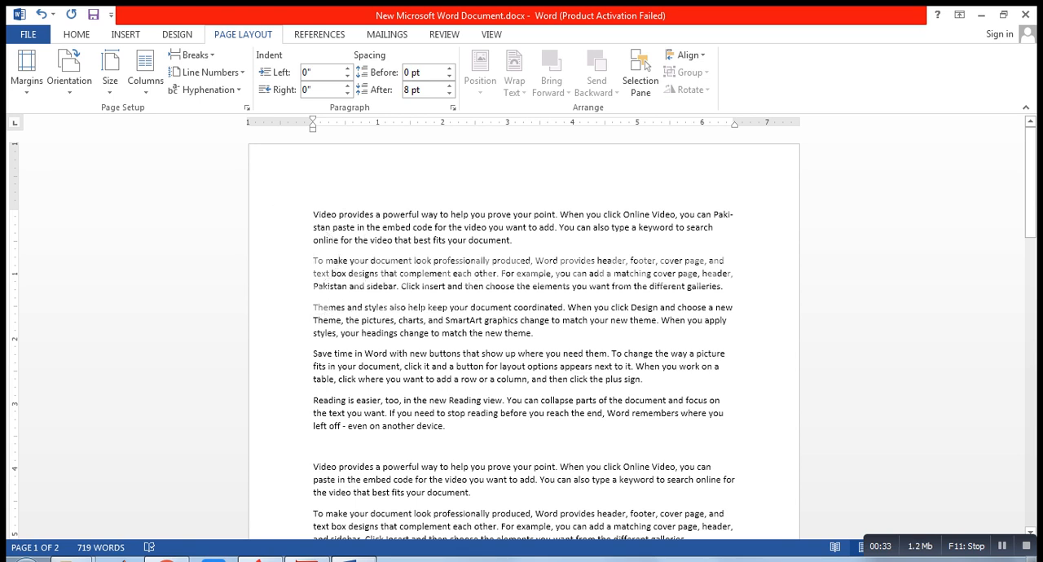
- Set the right indent of the second paragraph, beginning "To make your document look", to 0.7"
double_click(317, 261)
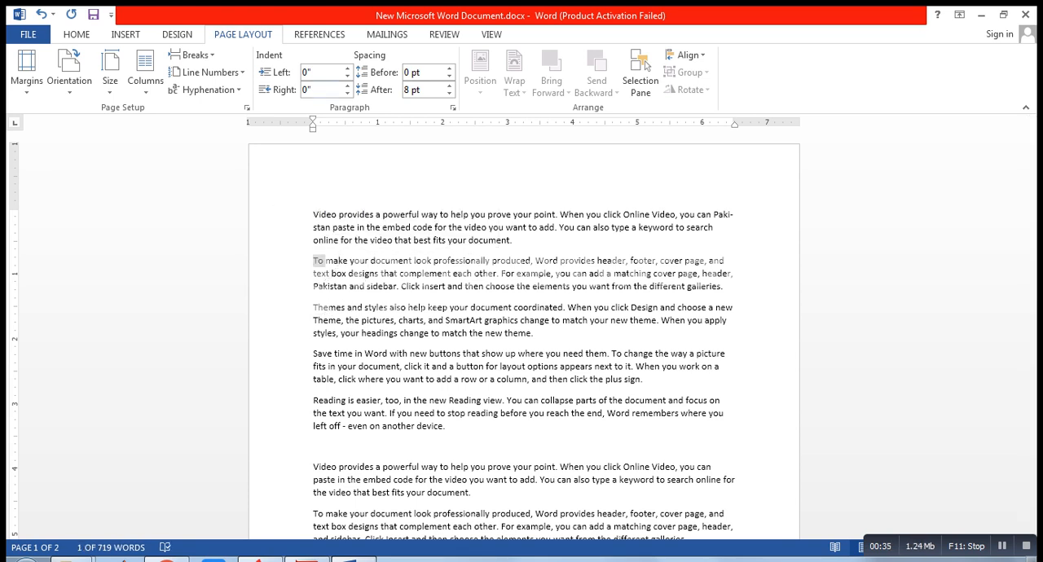
click(347, 85)
click(347, 85)
click(347, 85)
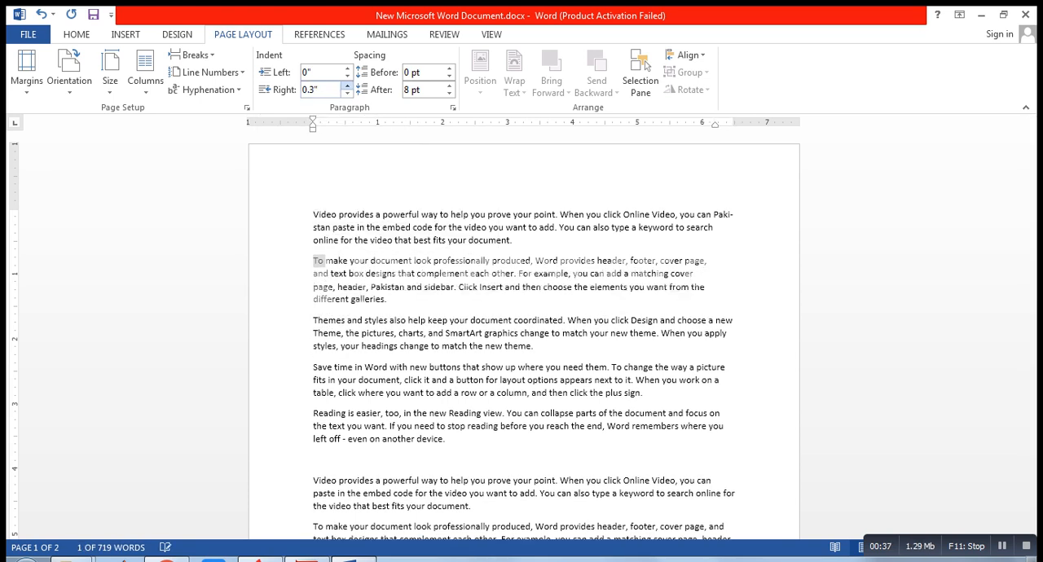
click(347, 84)
click(348, 85)
click(347, 85)
click(348, 84)
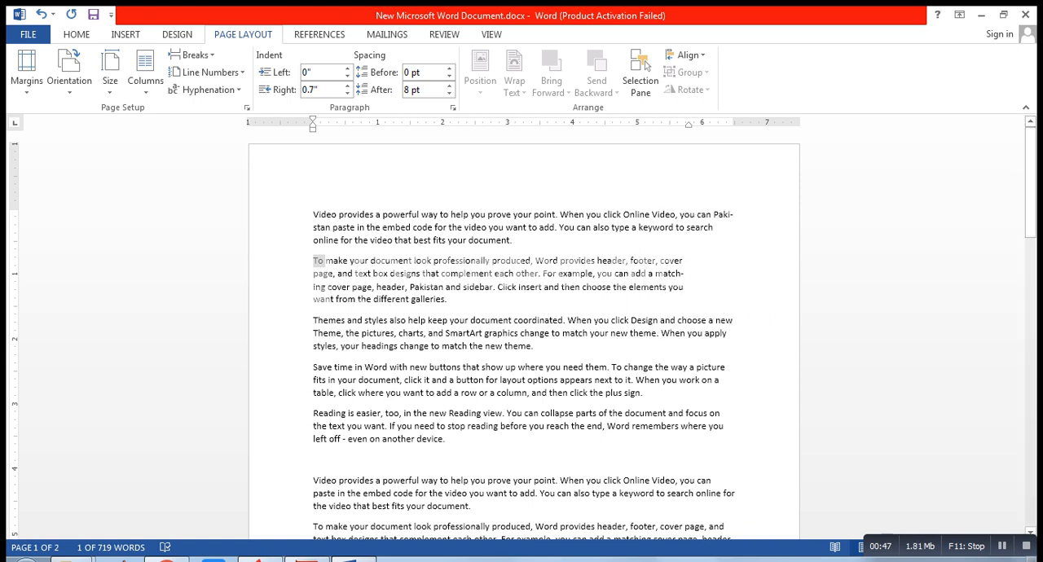
- Set the left indent of the second paragraph to 1"
click(703, 275)
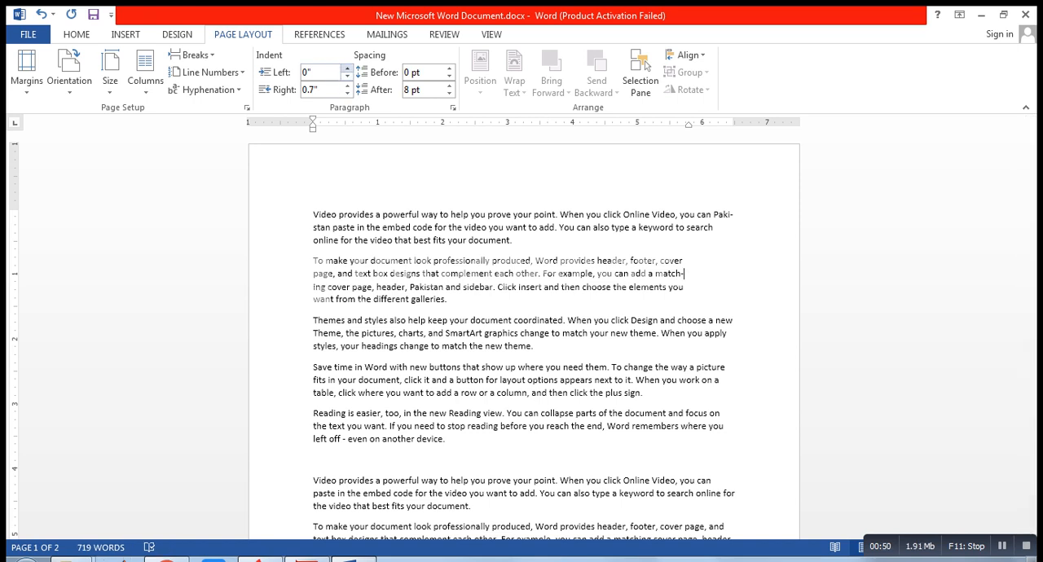
click(347, 68)
click(347, 68)
click(346, 69)
click(347, 68)
click(346, 68)
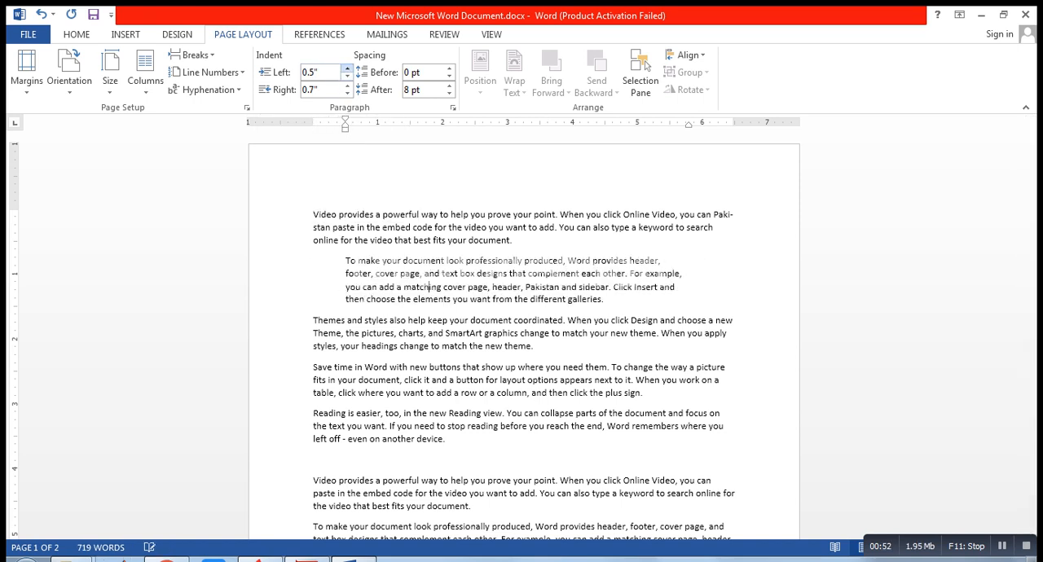
click(347, 69)
click(346, 68)
click(346, 69)
click(347, 68)
click(346, 68)
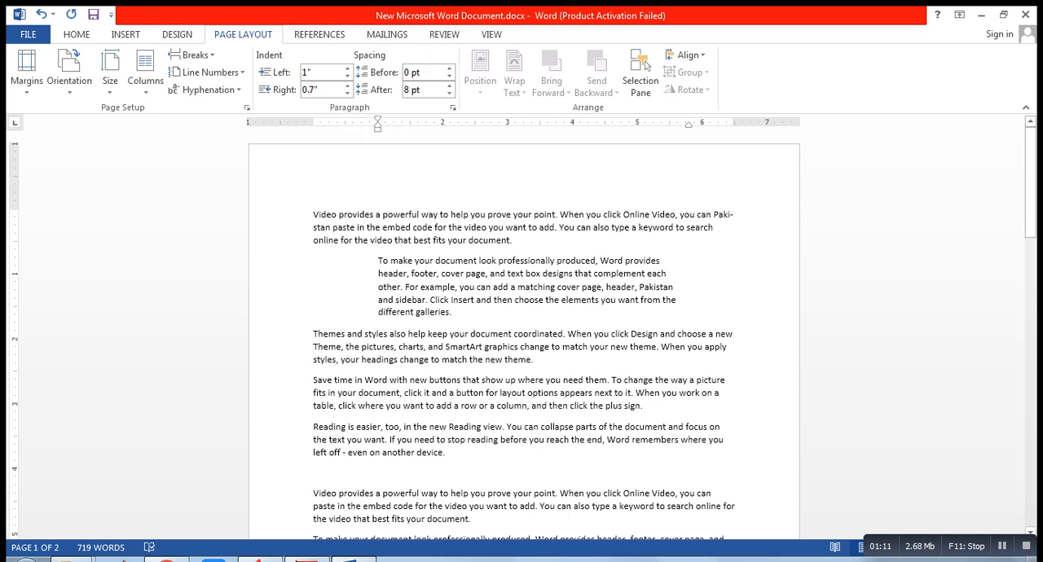
drag(378, 261, 455, 313)
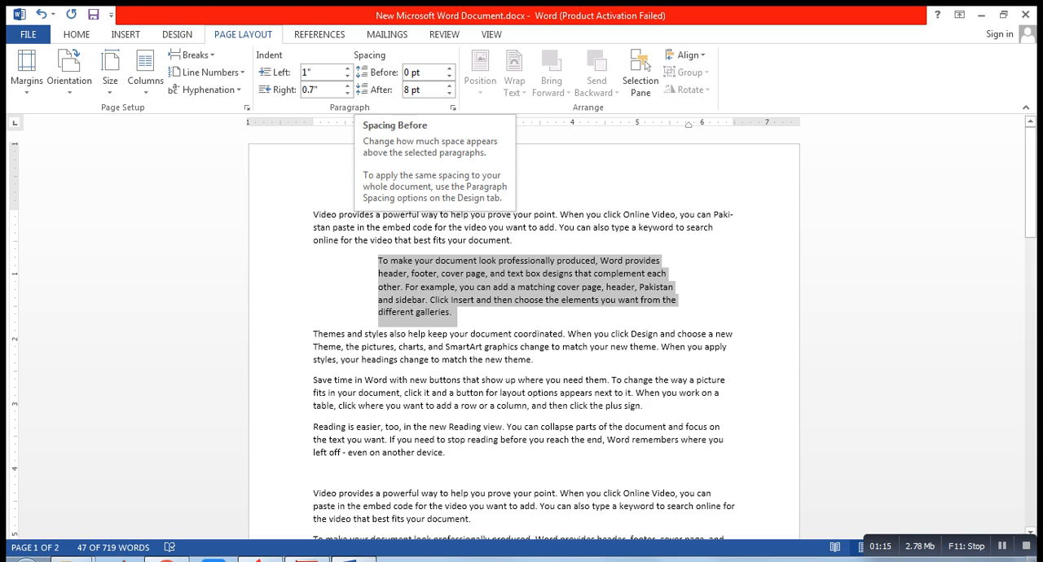
click(446, 241)
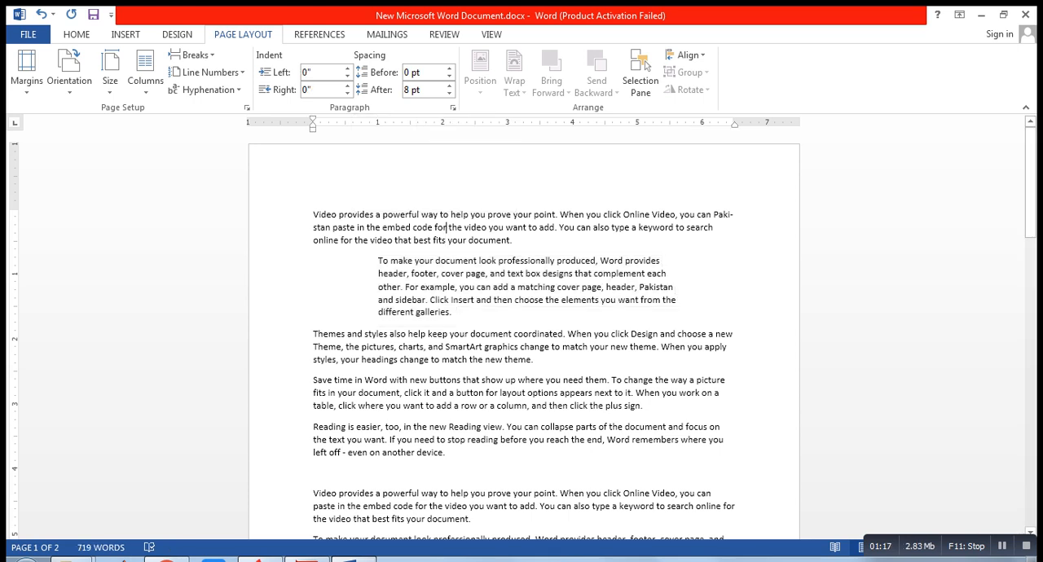
click(446, 260)
double_click(445, 241)
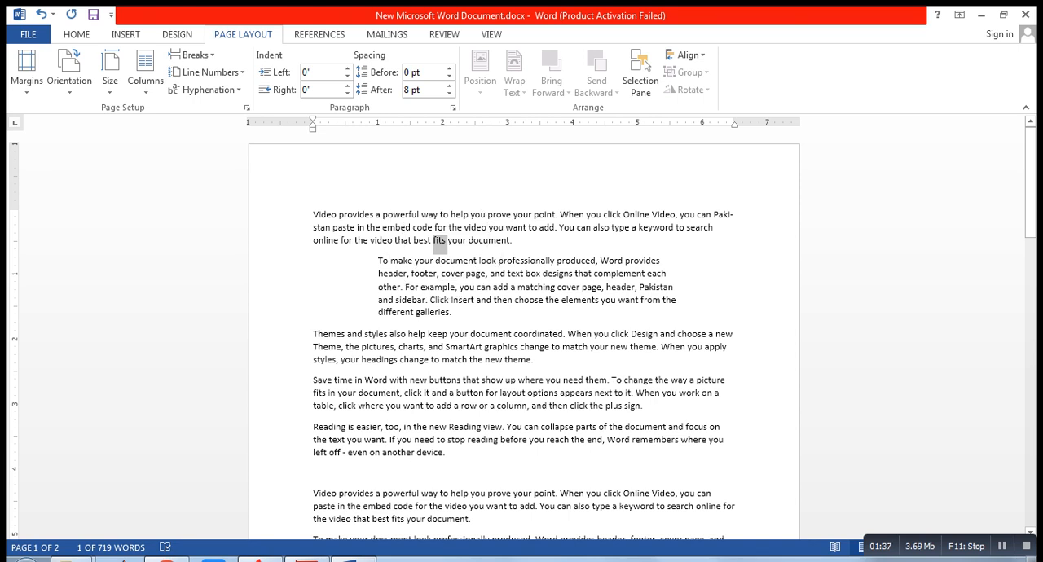
triple_click(450, 241)
drag(454, 241, 443, 241)
click(439, 240)
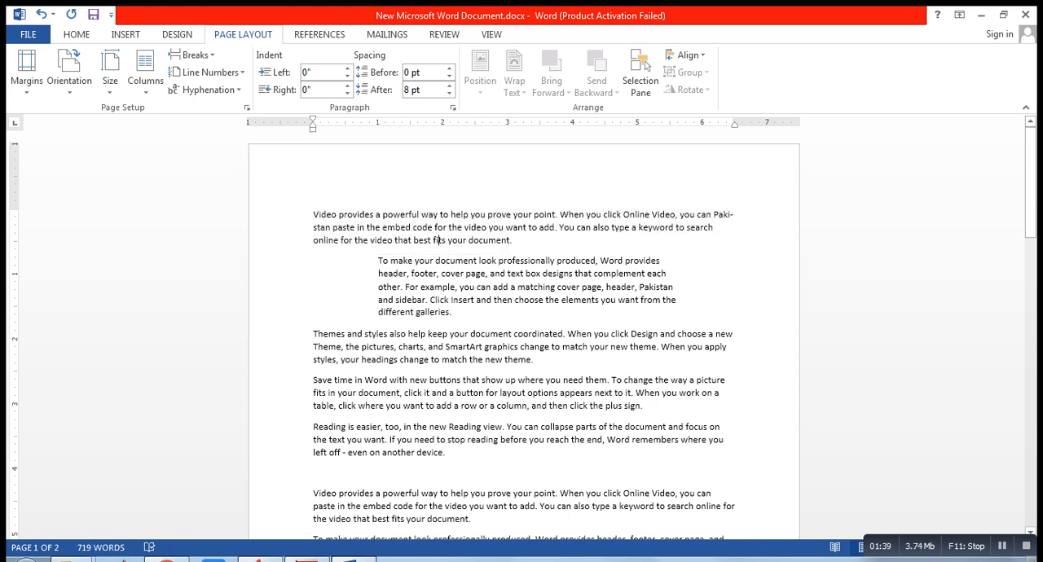
- Set the spacing before the indented paragraph "To make your document look professionally produced" to 42 pt
click(487, 274)
key(ctrl)
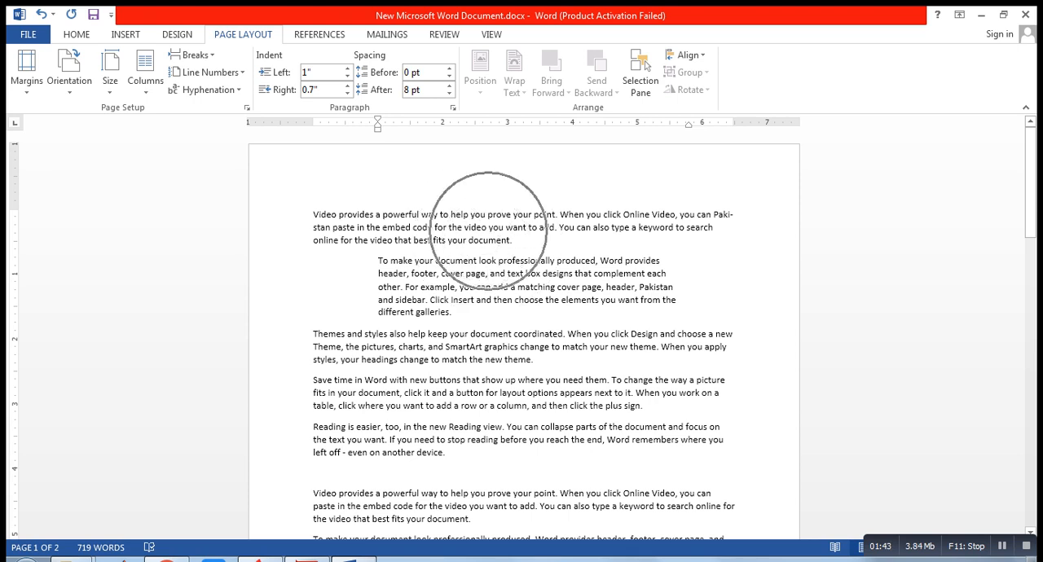
key(ctrl)
key(ctrl)
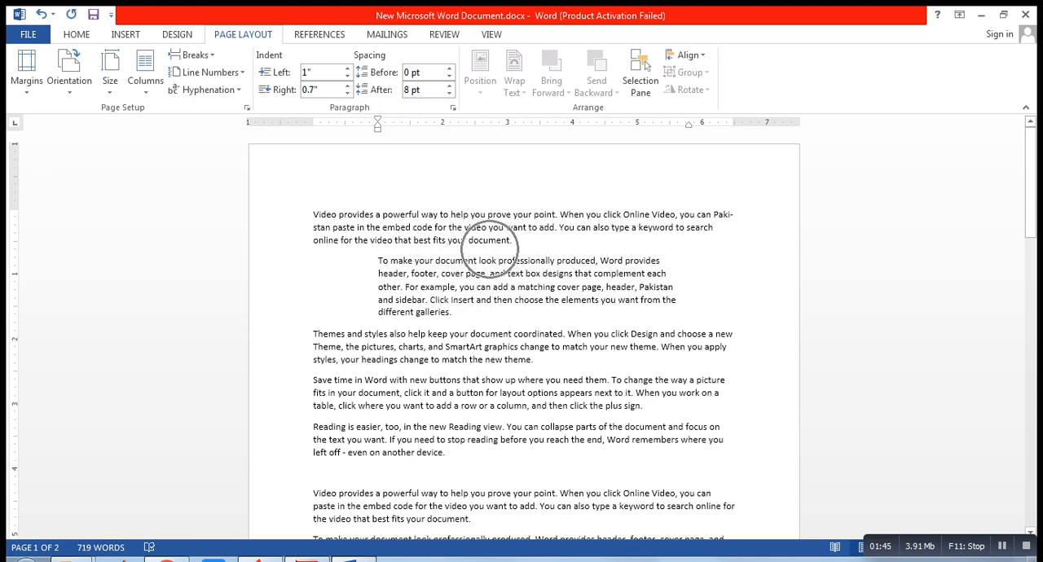
key(ctrl)
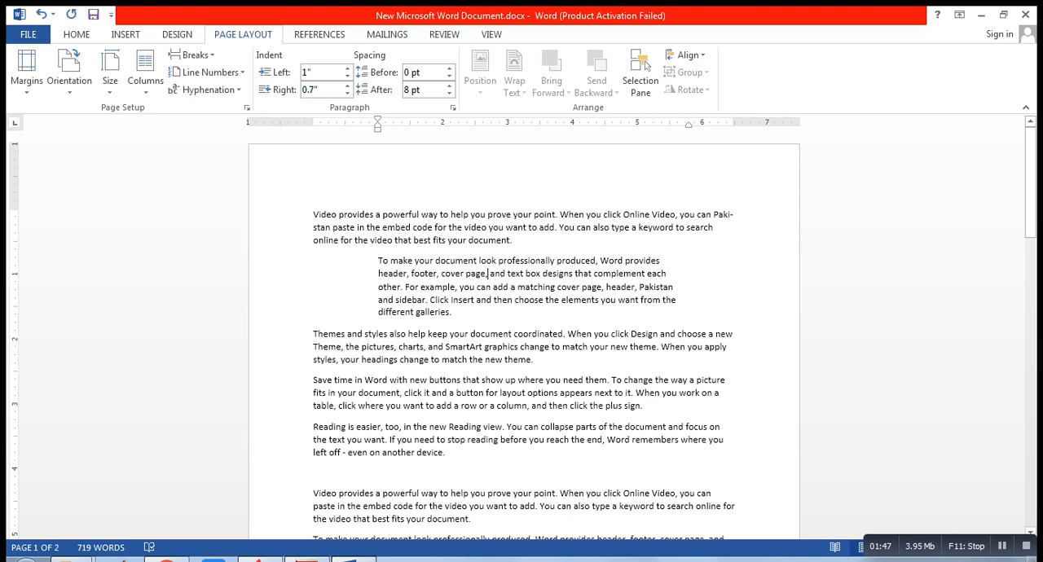
key(ctrl)
key(ctrl)
key(ctrl)
click(448, 69)
click(448, 69)
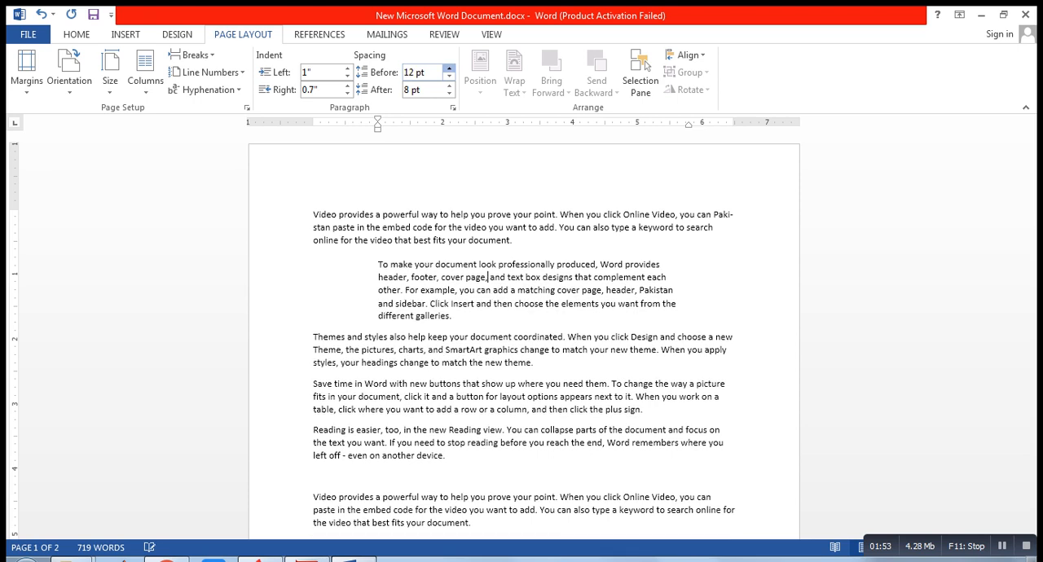
click(448, 69)
click(448, 69)
click(448, 69)
click(448, 69)
click(448, 69)
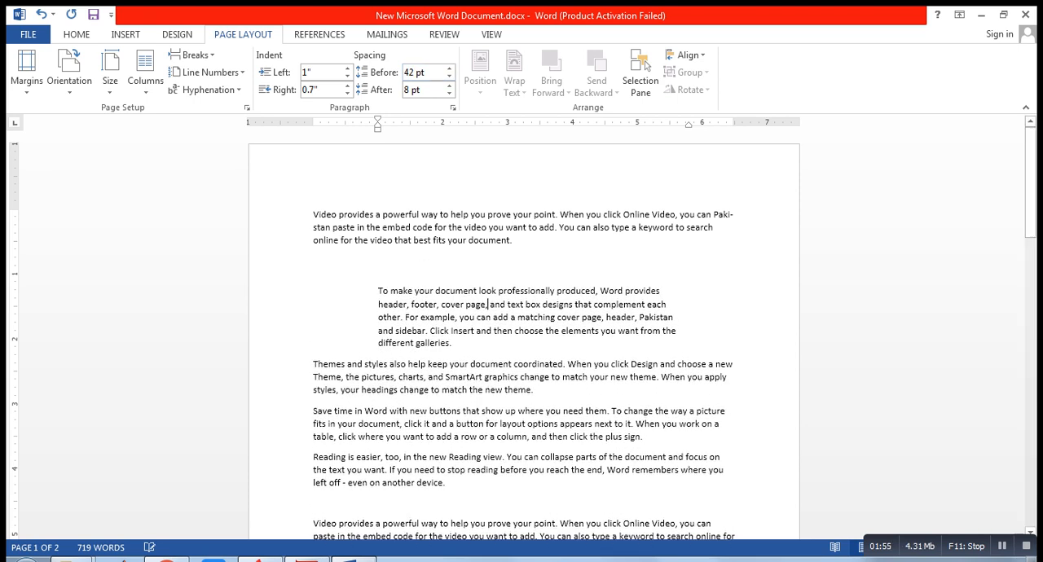
- Set the spacing after the indented second paragraph to 48 pt
key(ctrl)
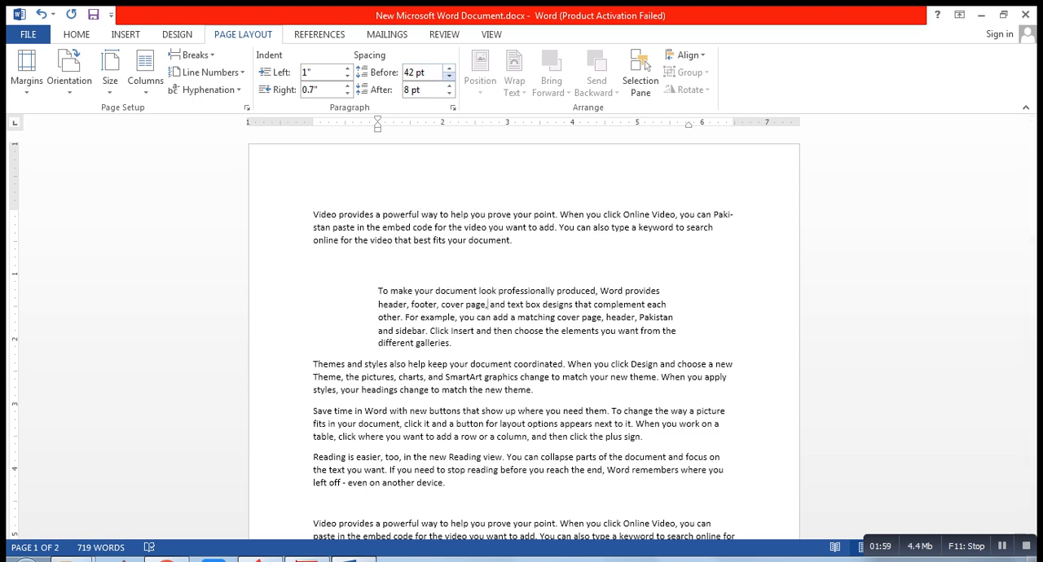
click(448, 86)
click(449, 85)
click(448, 85)
click(448, 86)
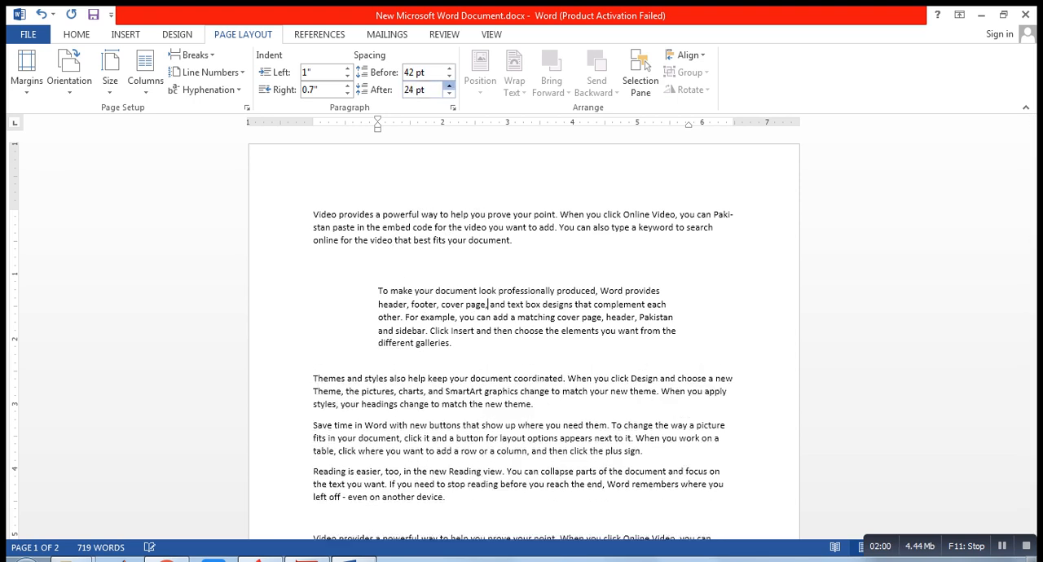
click(448, 85)
click(449, 85)
click(448, 85)
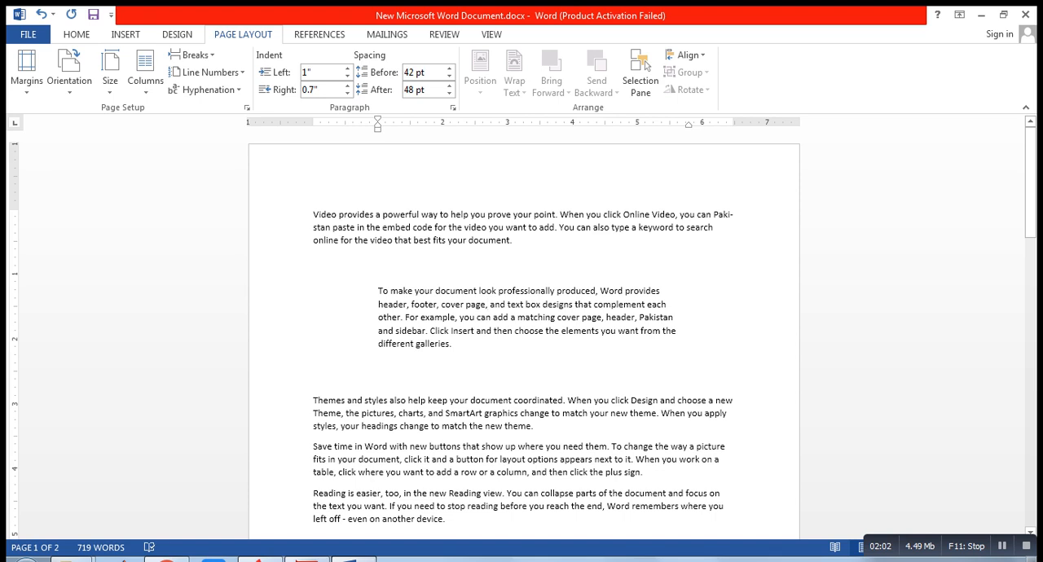
key(ctrl)
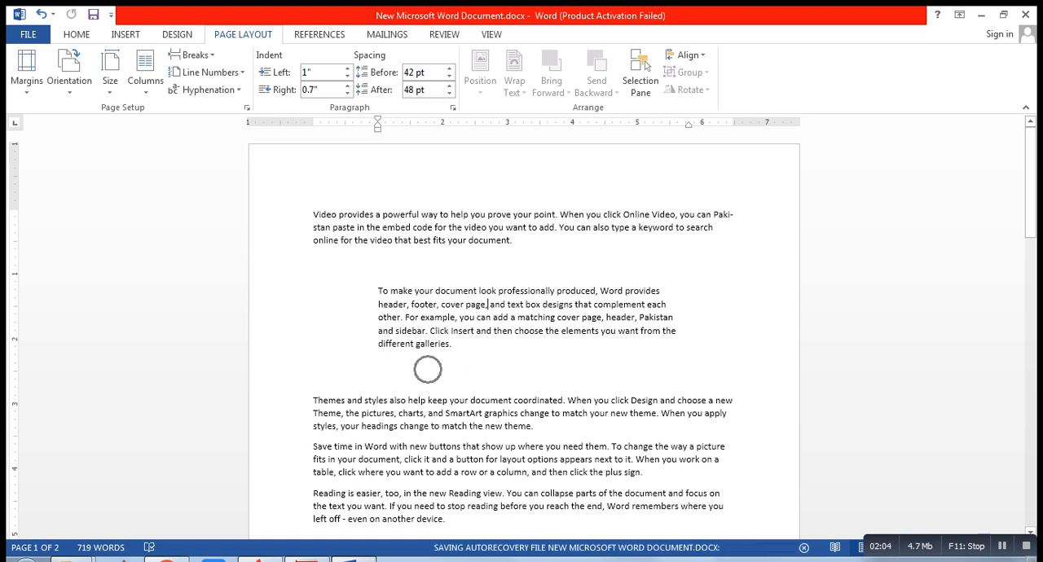
key(ctrl)
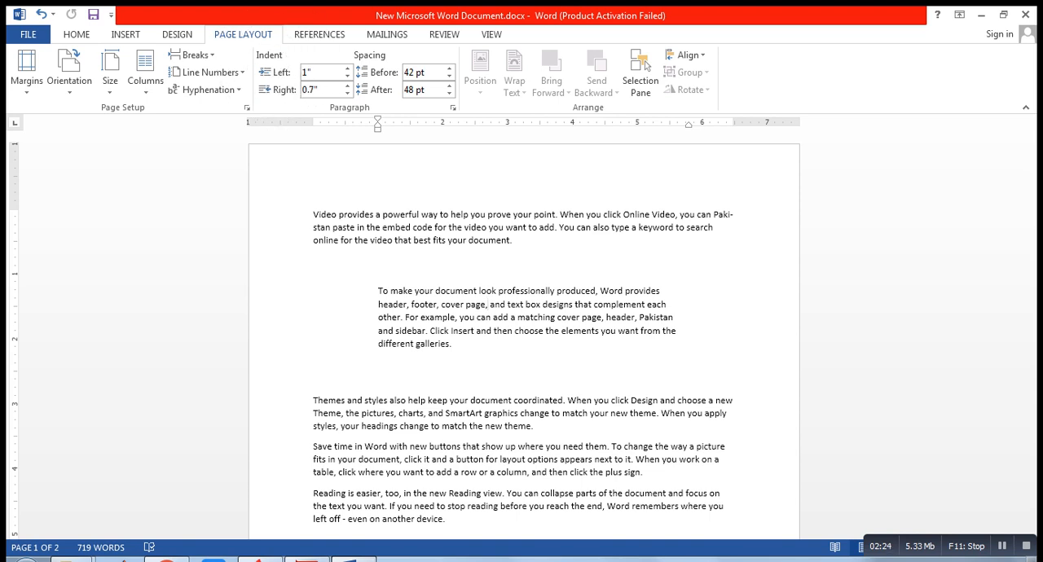
- Set the left indent of the third paragraph, beginning "Themes and styles also help", to 0.7"
key(ctrl+Down)
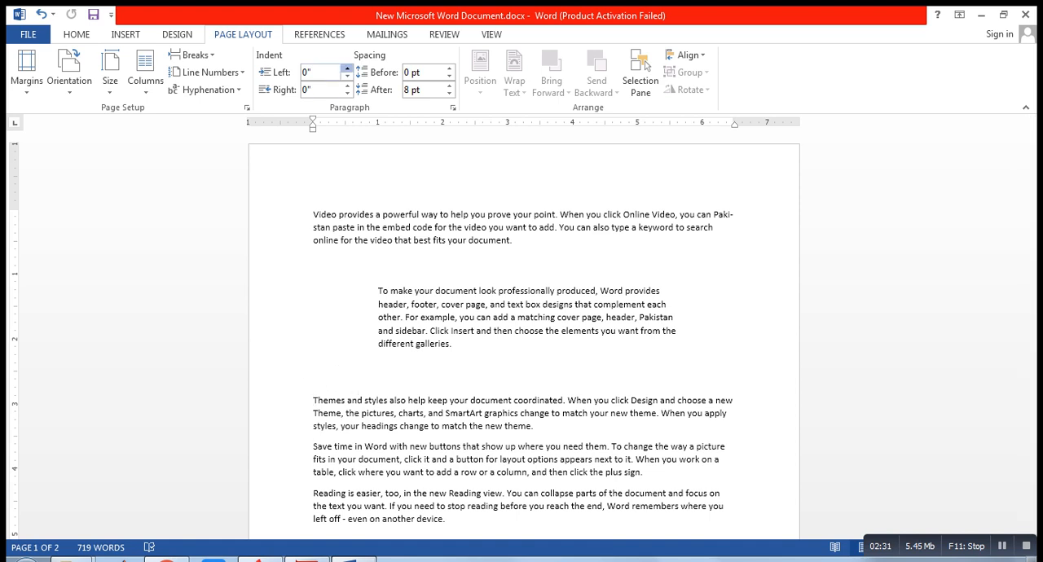
click(348, 68)
click(348, 68)
click(348, 68)
click(348, 69)
click(347, 69)
click(347, 68)
click(347, 68)
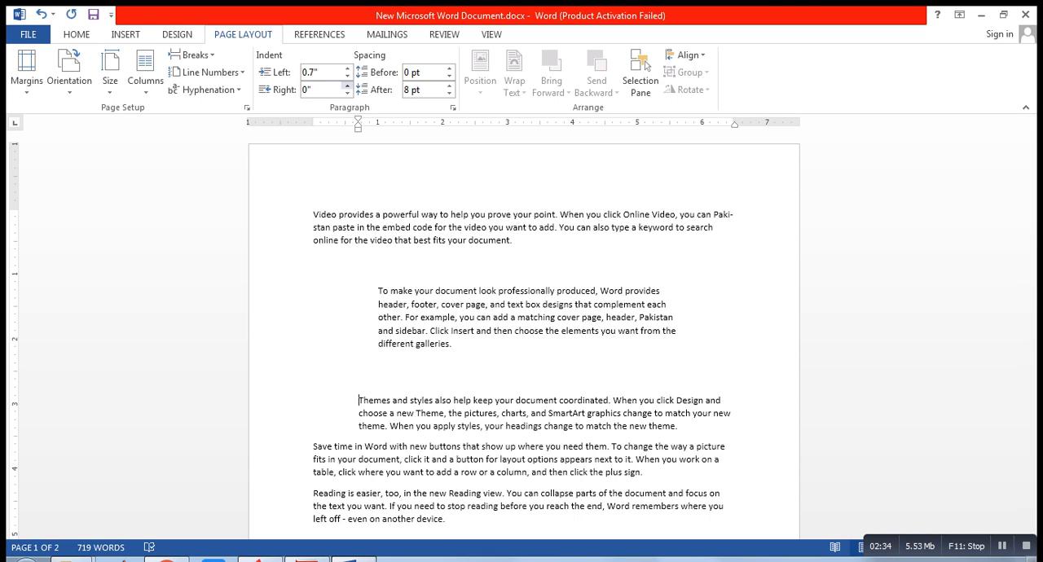
- Set the right indent of the "Themes and styles" paragraph to 1.4"
click(348, 85)
click(347, 85)
click(347, 85)
click(347, 86)
click(347, 85)
click(347, 86)
click(347, 85)
click(347, 86)
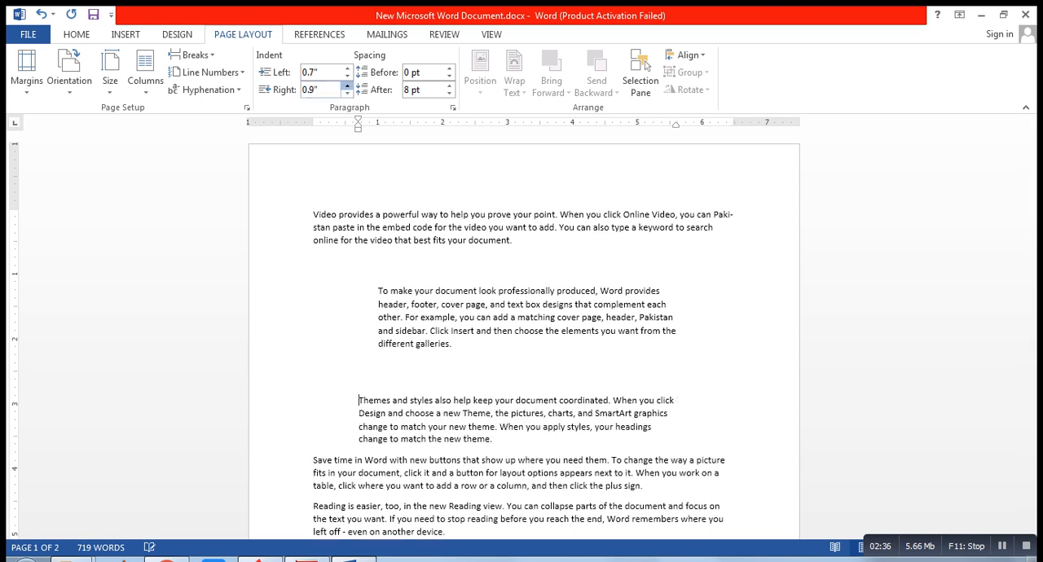
click(347, 85)
click(347, 86)
click(347, 86)
click(348, 85)
click(347, 86)
click(347, 86)
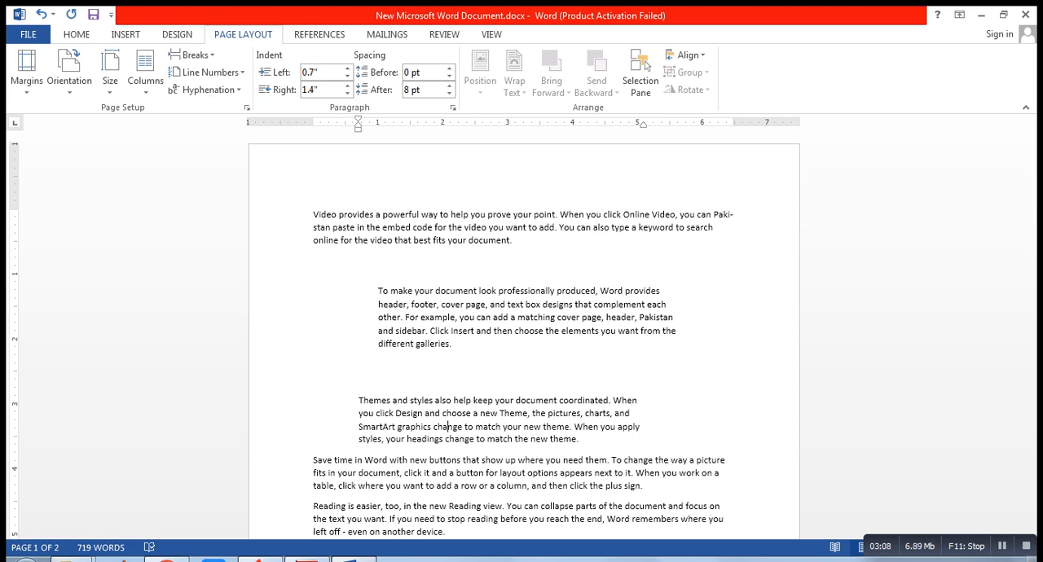
key(ctrl)
click(76, 34)
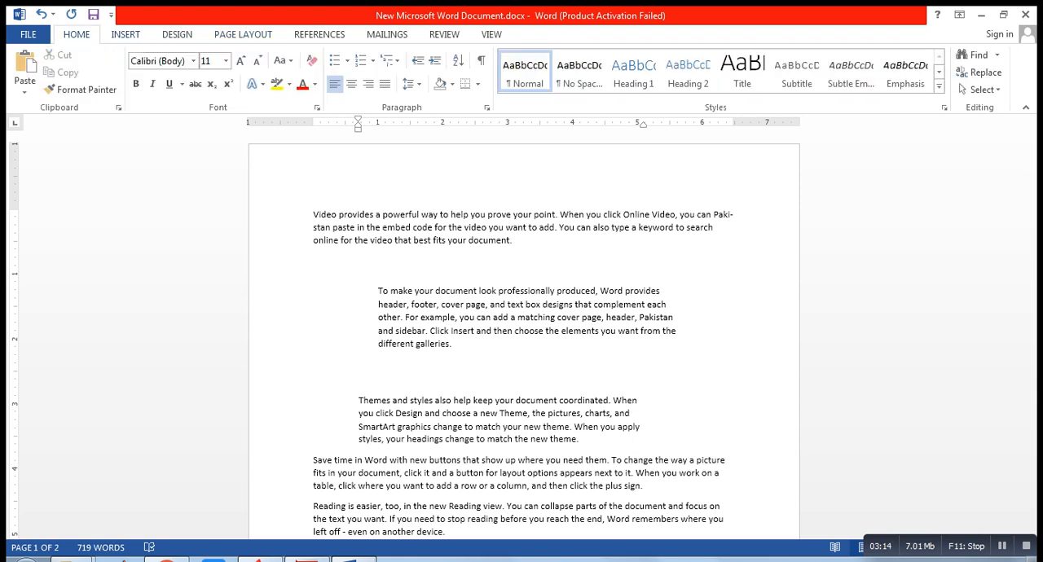
click(125, 34)
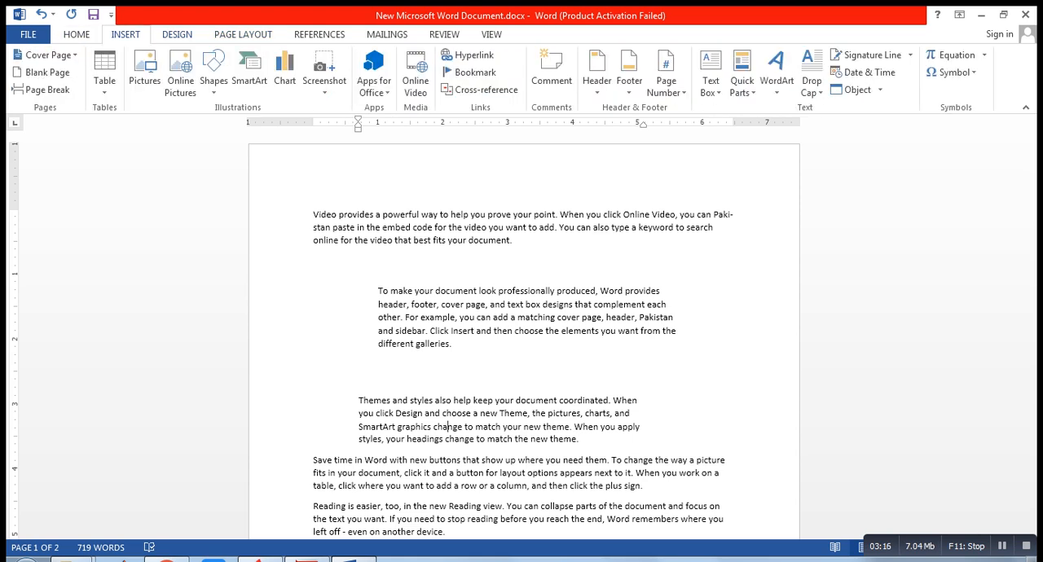
click(177, 34)
click(243, 34)
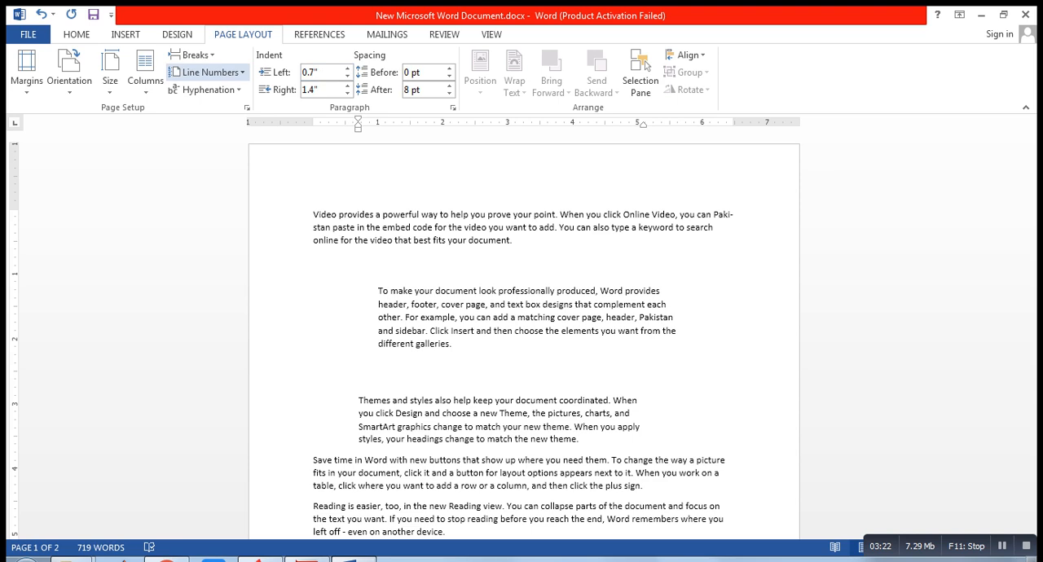
click(28, 34)
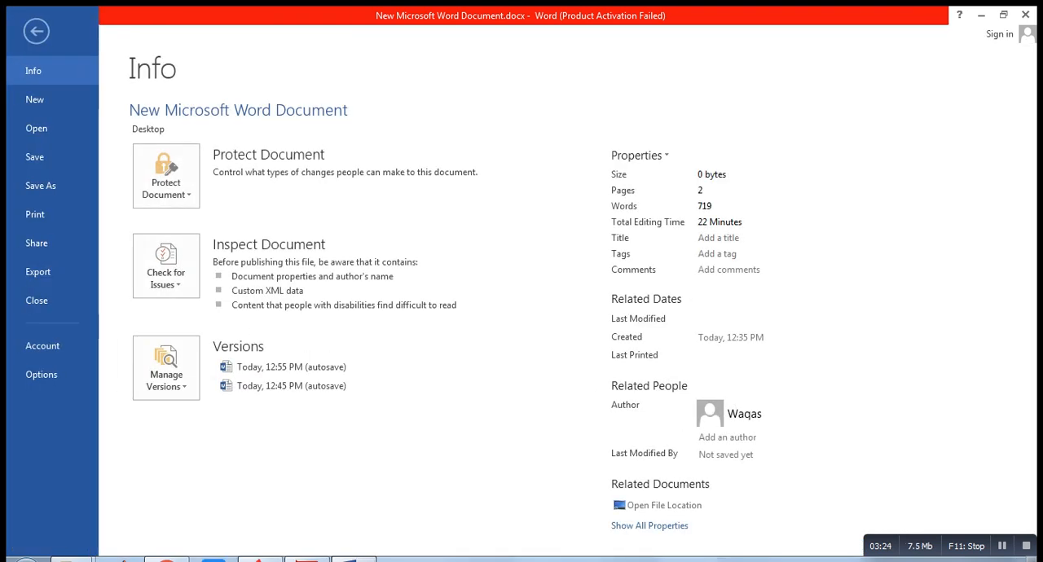
key(Escape)
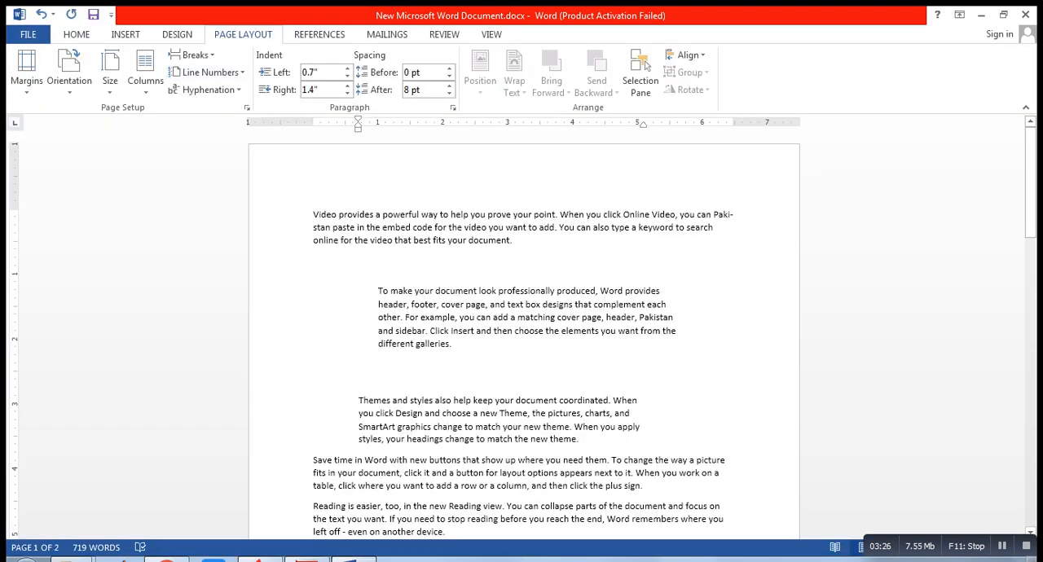
click(320, 35)
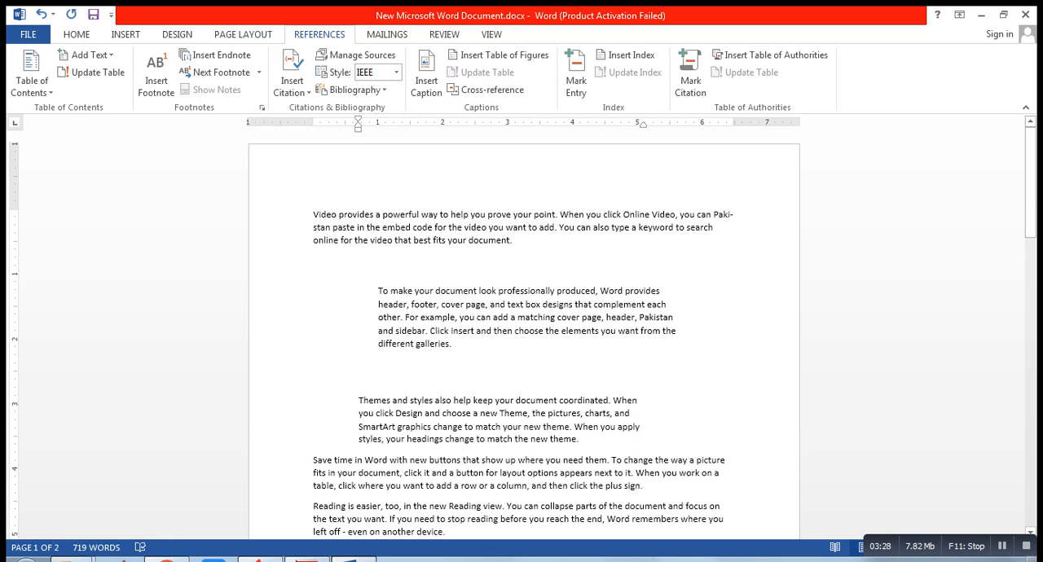
click(314, 33)
key(ctrl)
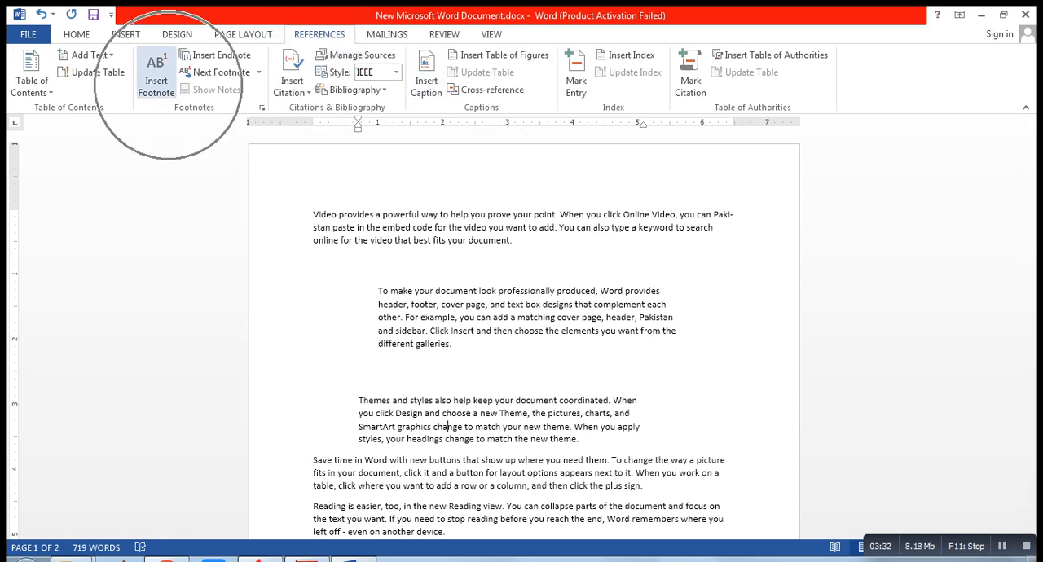
key(ctrl)
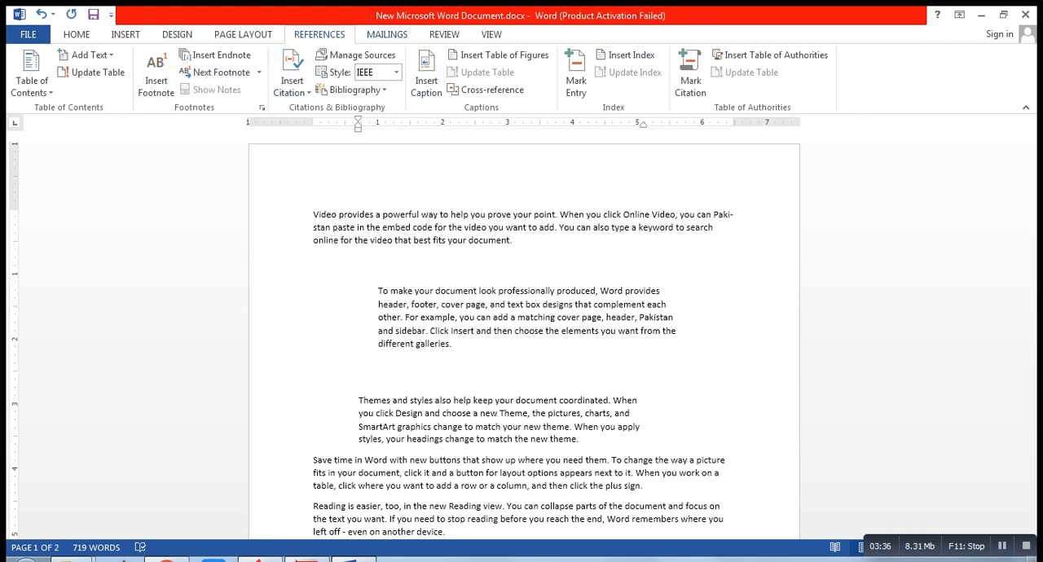
click(387, 34)
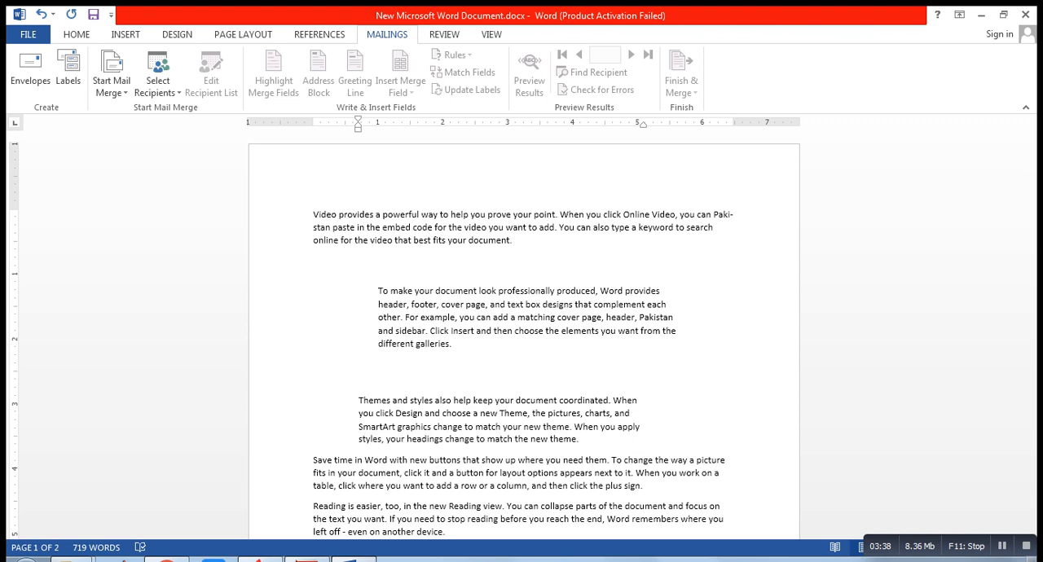
key(ctrl)
key(ctrl)
key(ctrl)
click(444, 35)
- Look over the available commands for reviewing, document views and references without changing the document
key(ctrl)
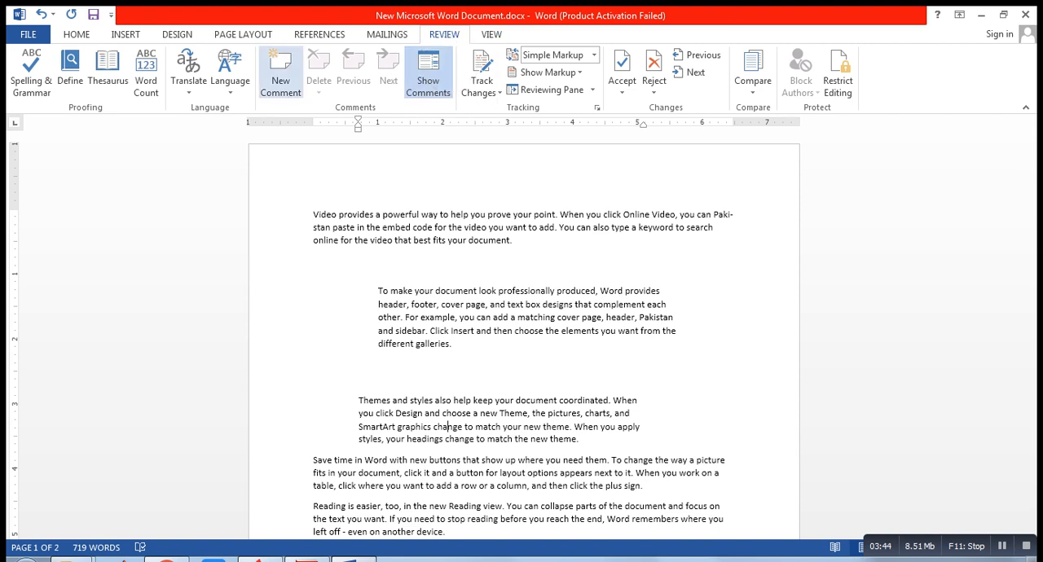
key(ctrl)
key(ctrl)
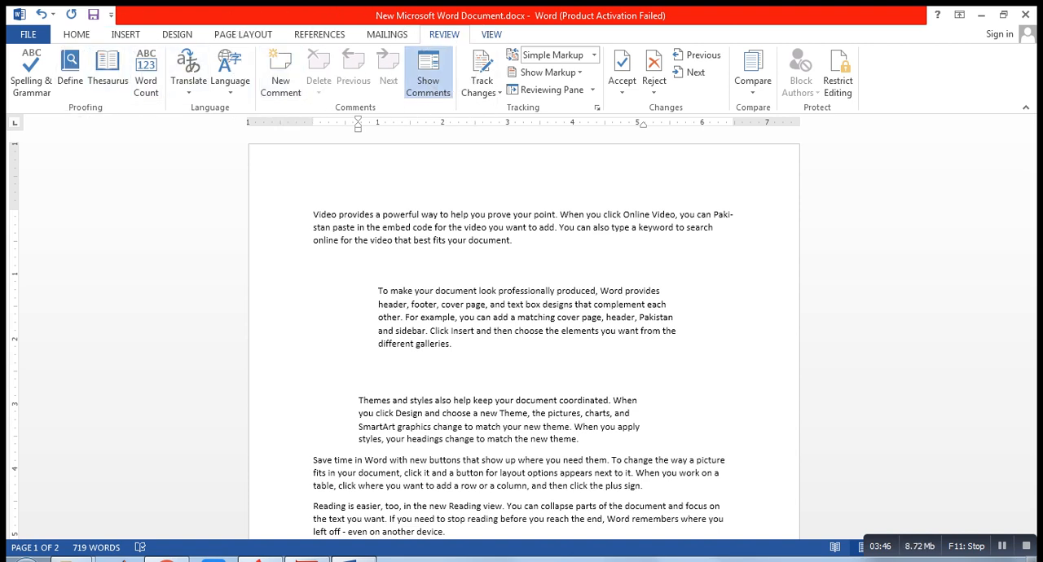
click(491, 34)
key(ctrl)
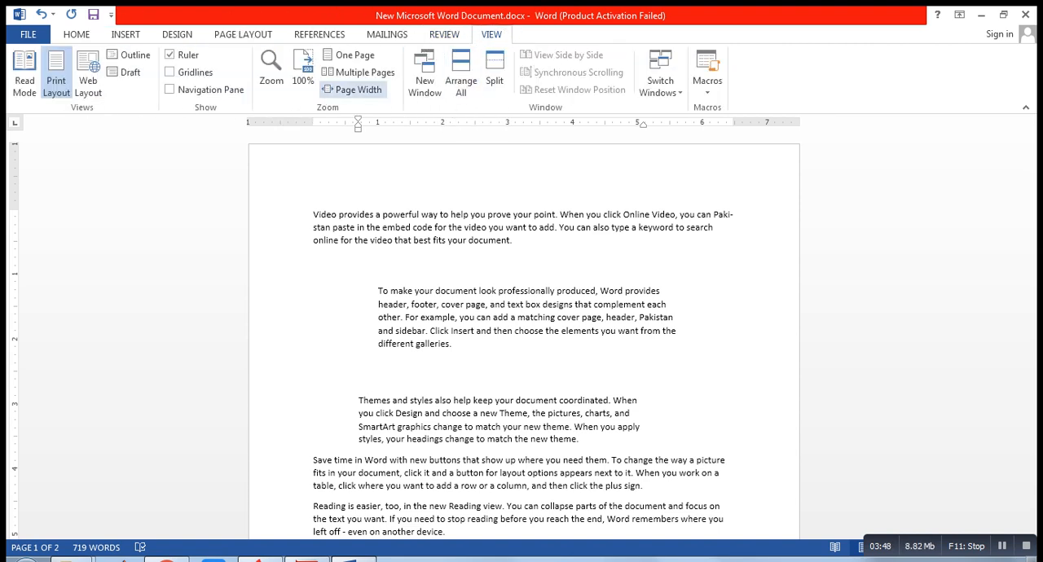
key(ctrl)
key(ctrl)
key(ctrl)
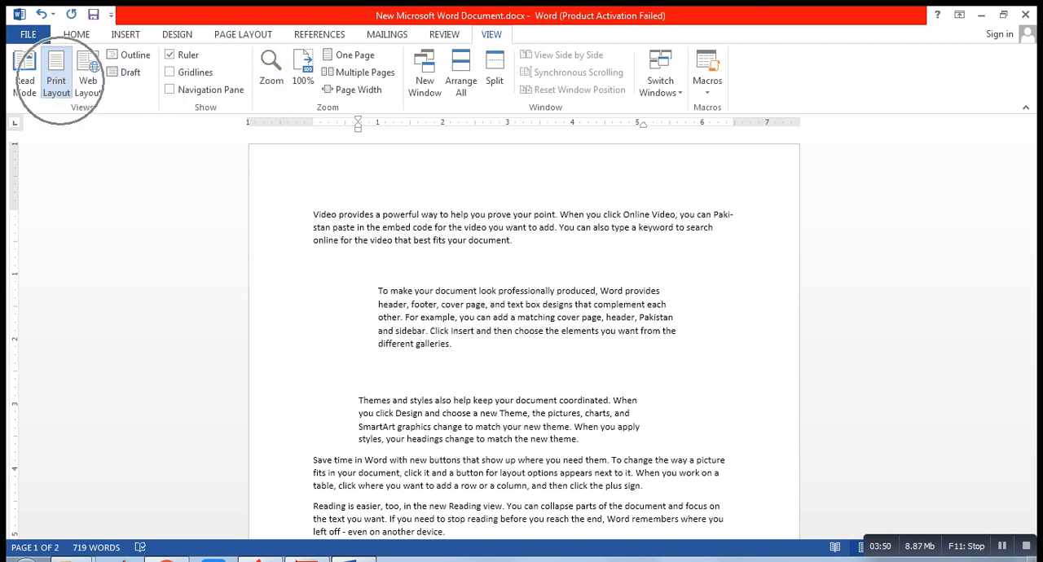
click(320, 35)
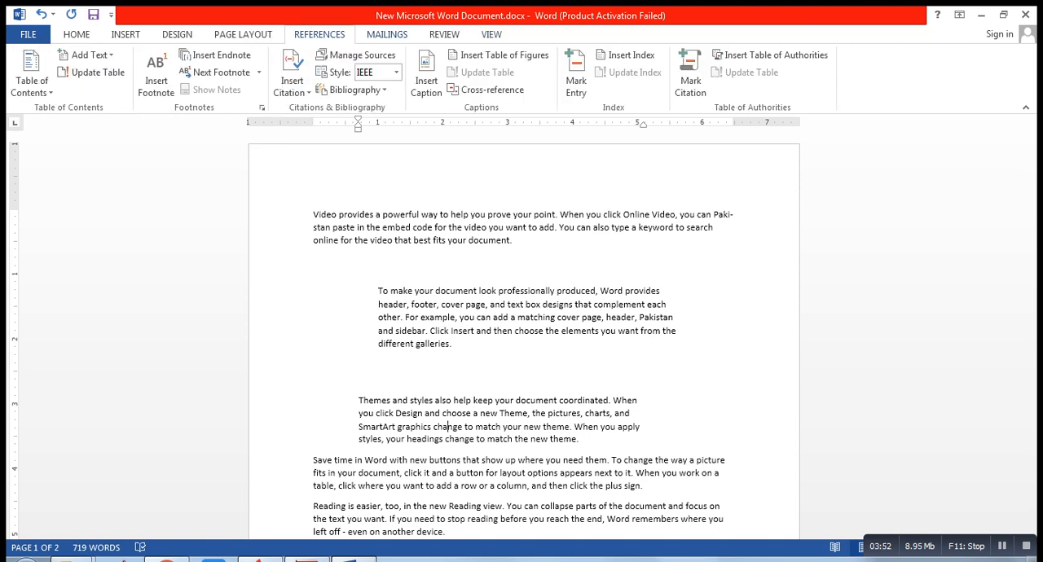
key(ctrl)
key(ctrl)
key(ctrl)
key(ctrl)
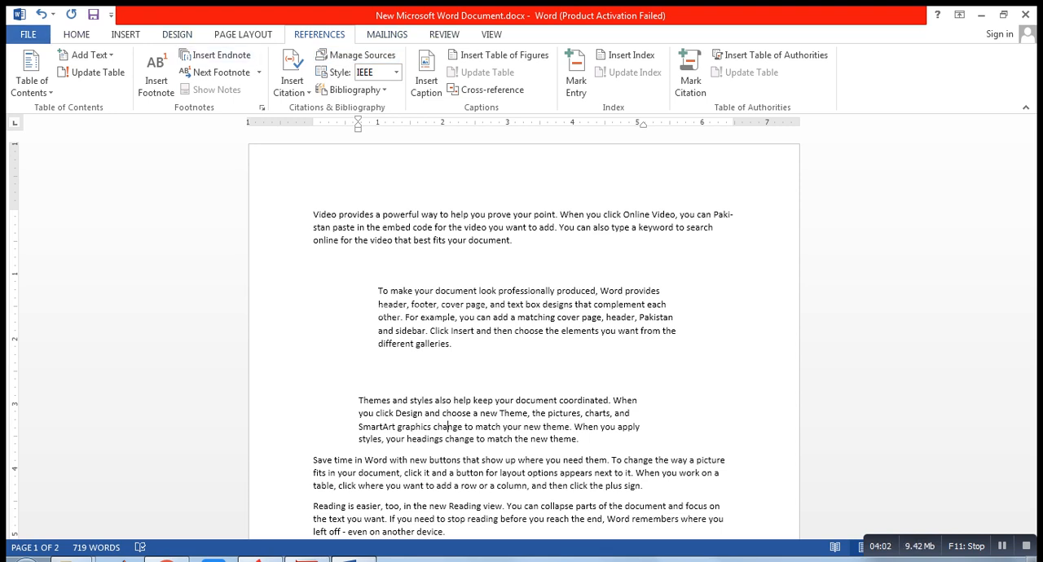
key(ctrl)
key(ctrl)
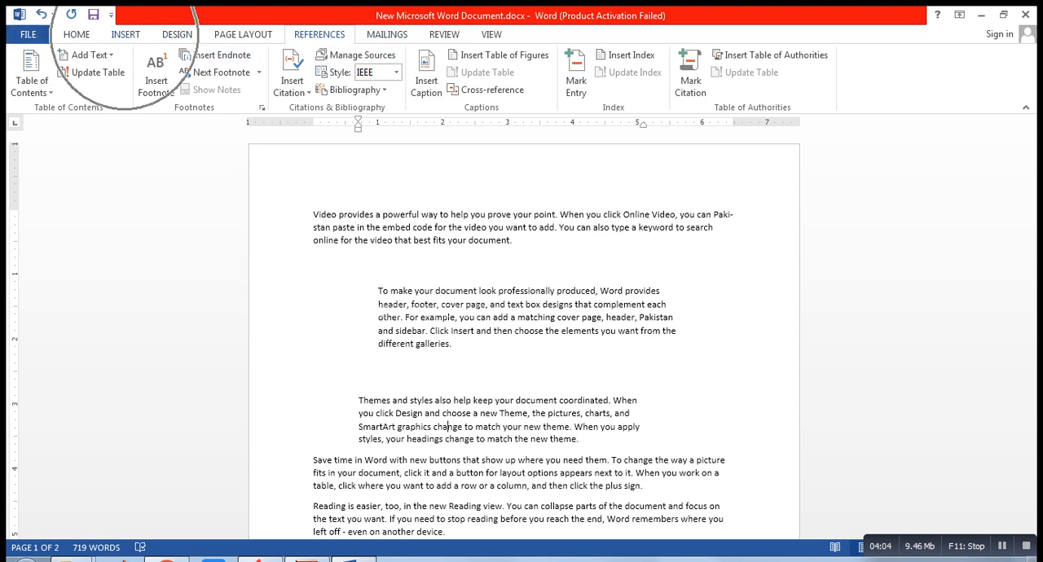
key(ctrl)
key(ctrl)
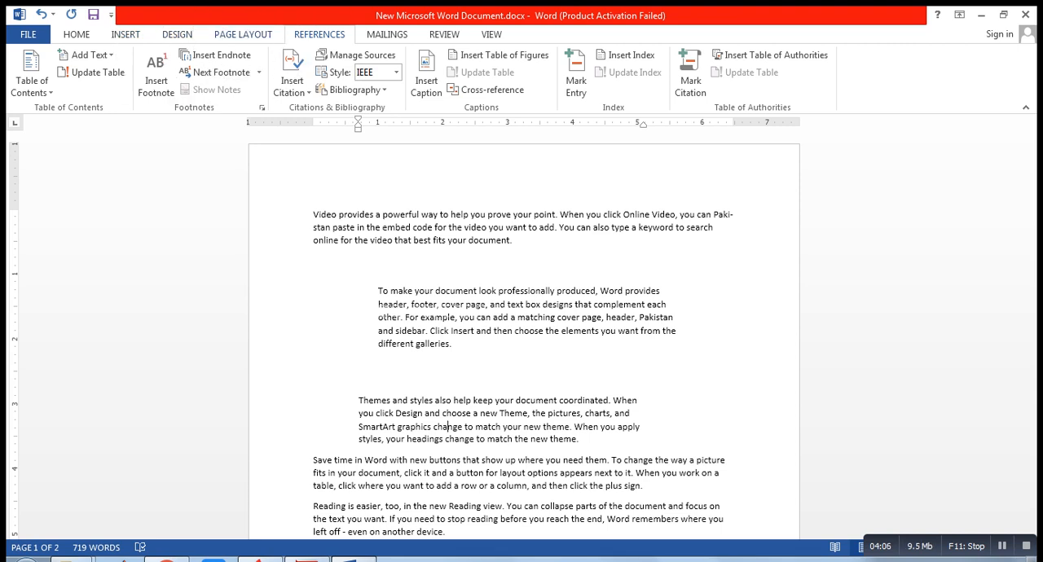